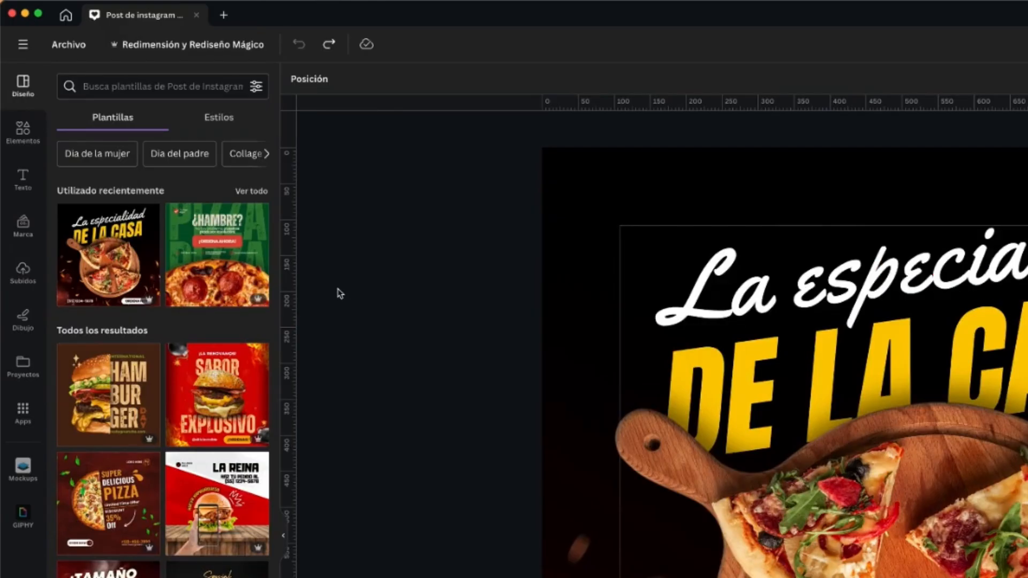
Detach the dark fire image from the page background and delete it
click(716, 183)
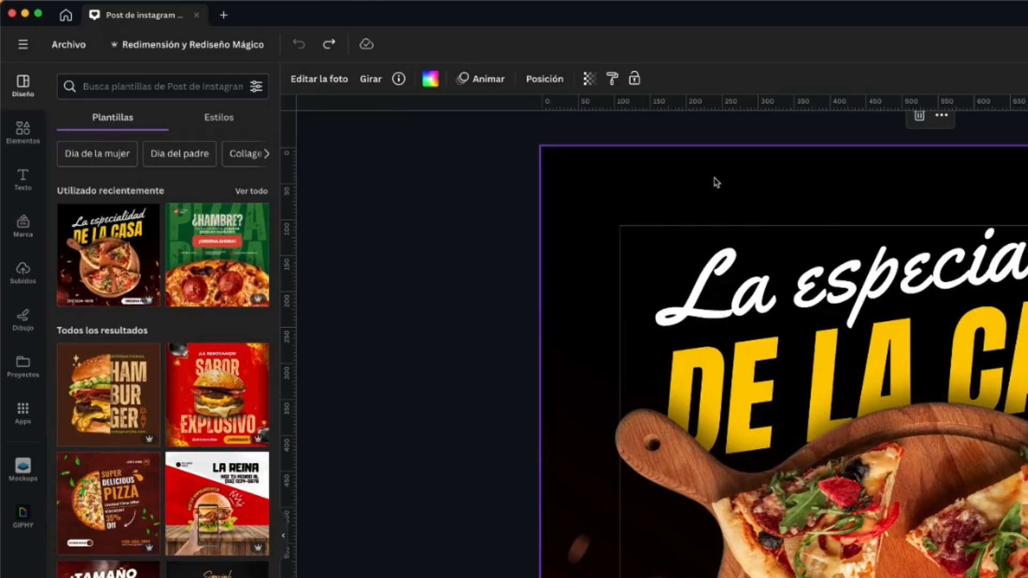
click(544, 79)
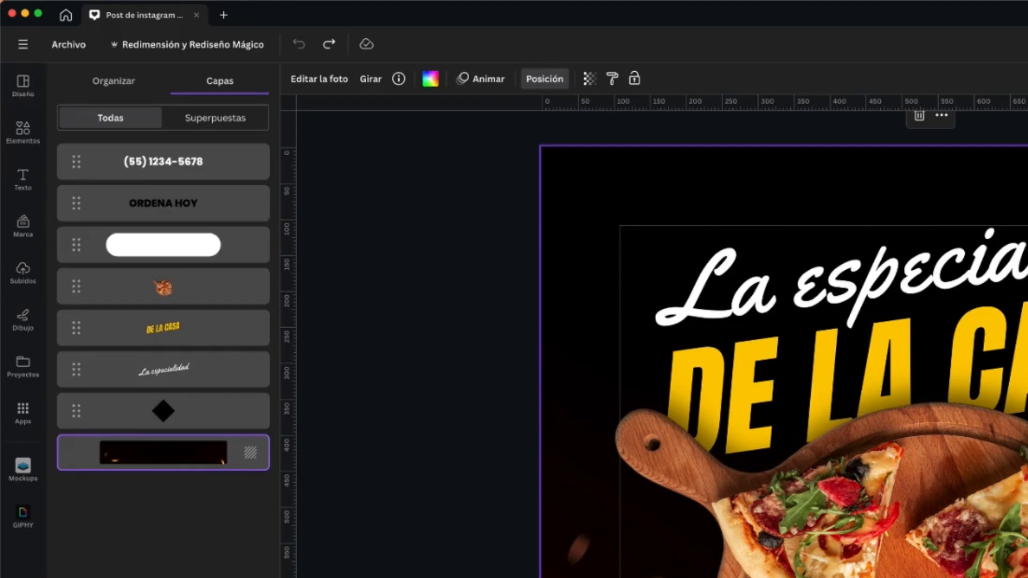
right_click(238, 456)
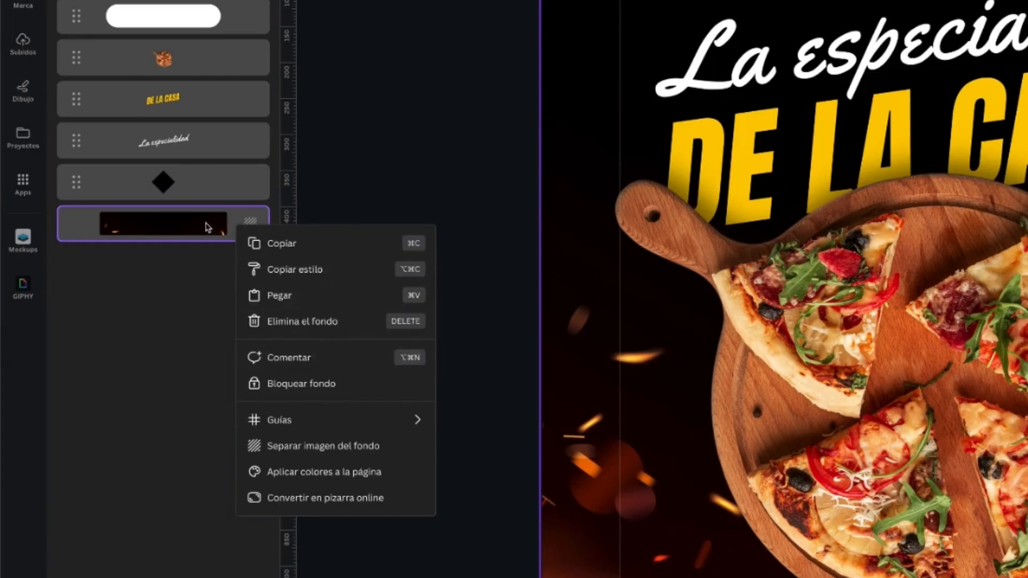
click(208, 227)
right_click(237, 226)
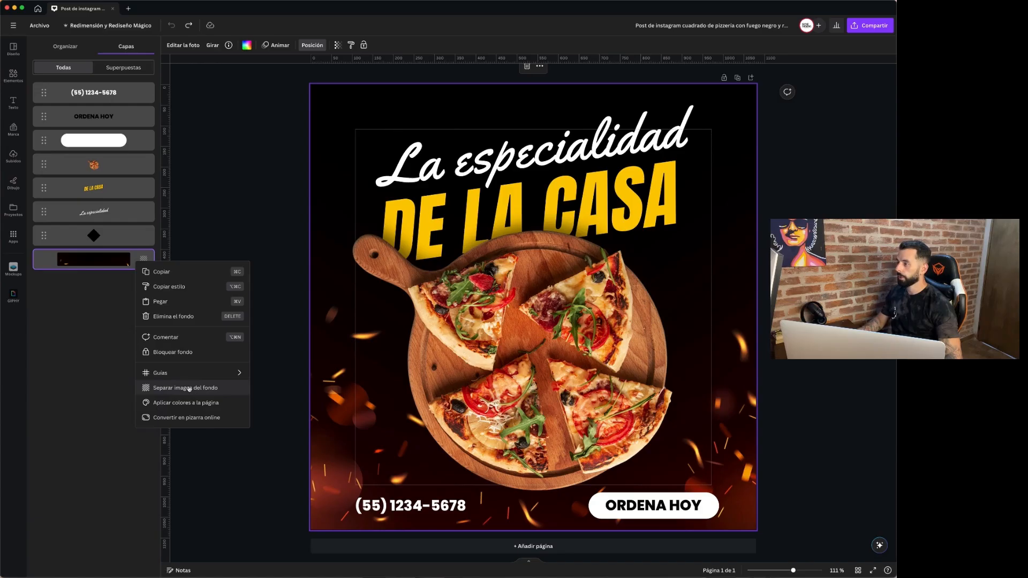
click(321, 460)
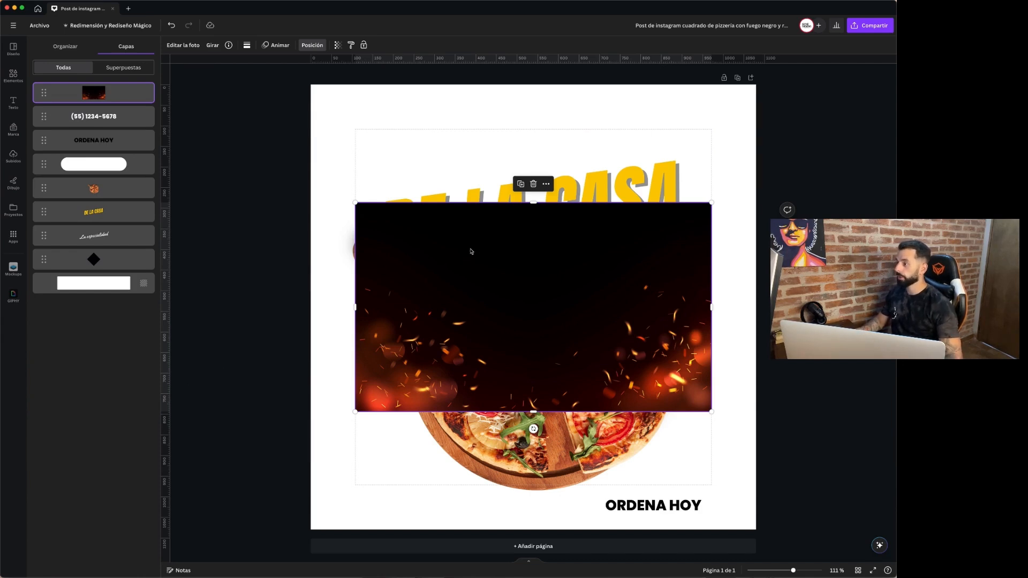
key(Delete)
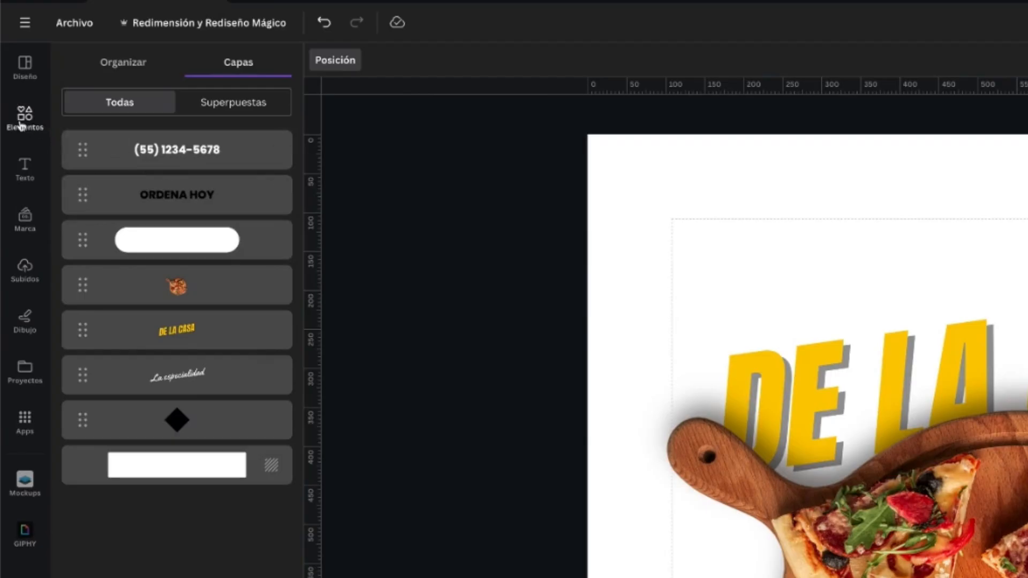
Search the elements for "background restaurante", insert the blurred restaurant lights photo and set it as the page background
click(21, 121)
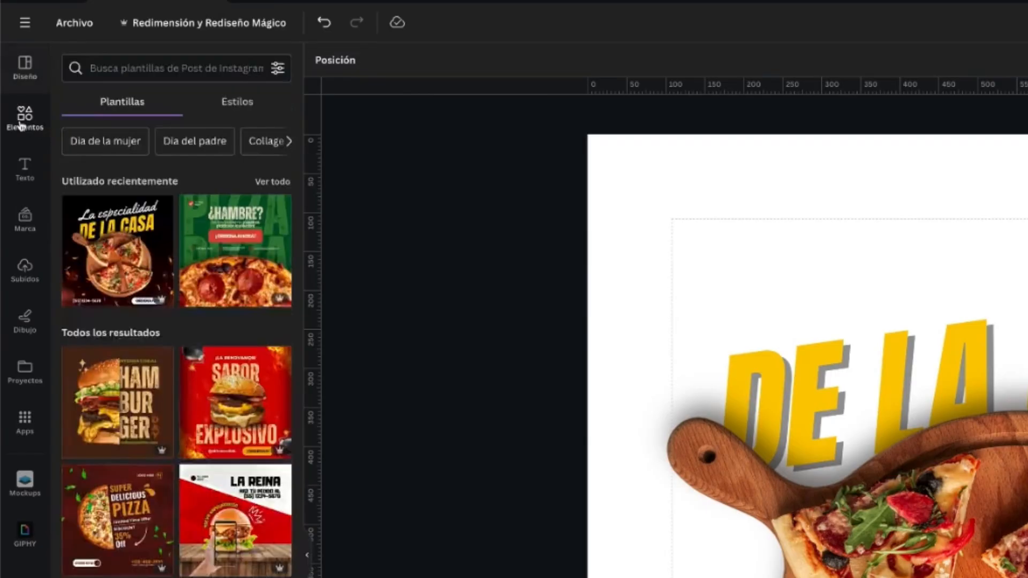
click(136, 70)
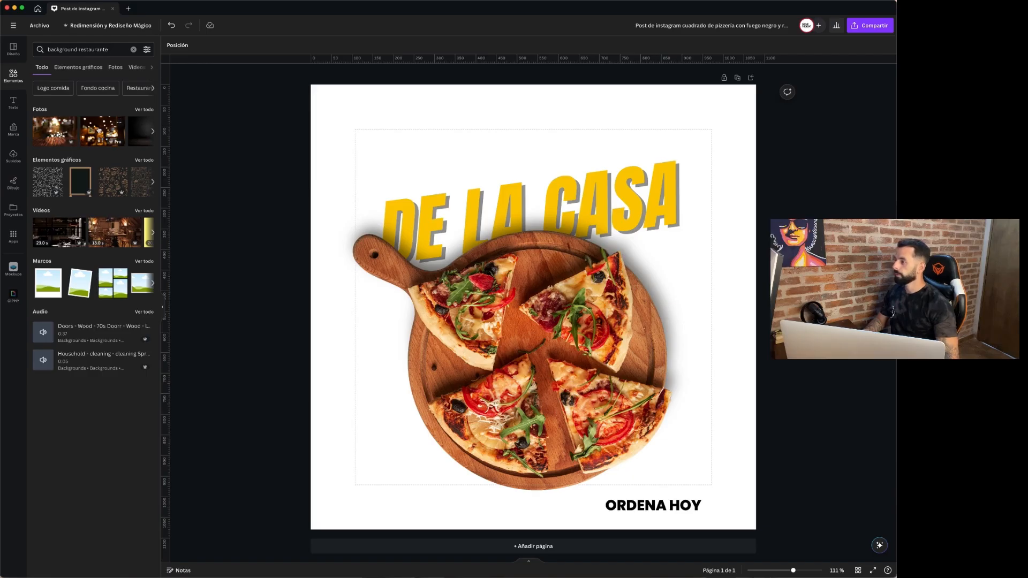
click(99, 130)
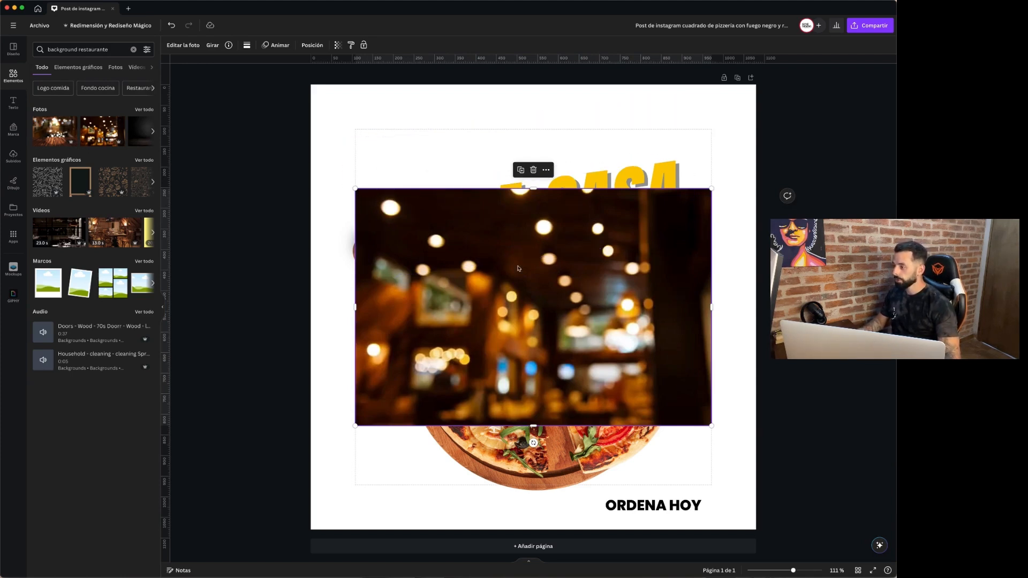
right_click(517, 268)
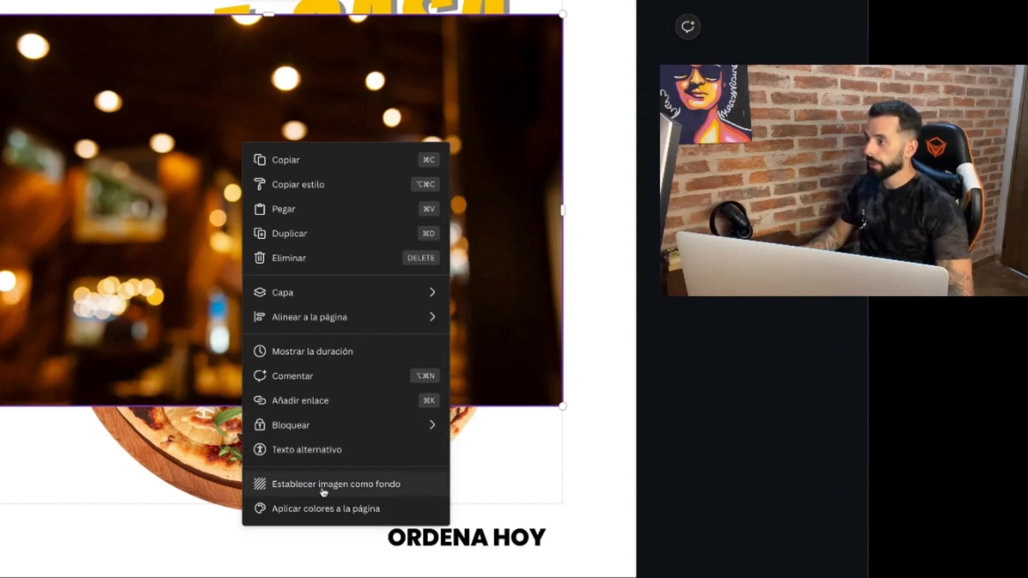
click(323, 489)
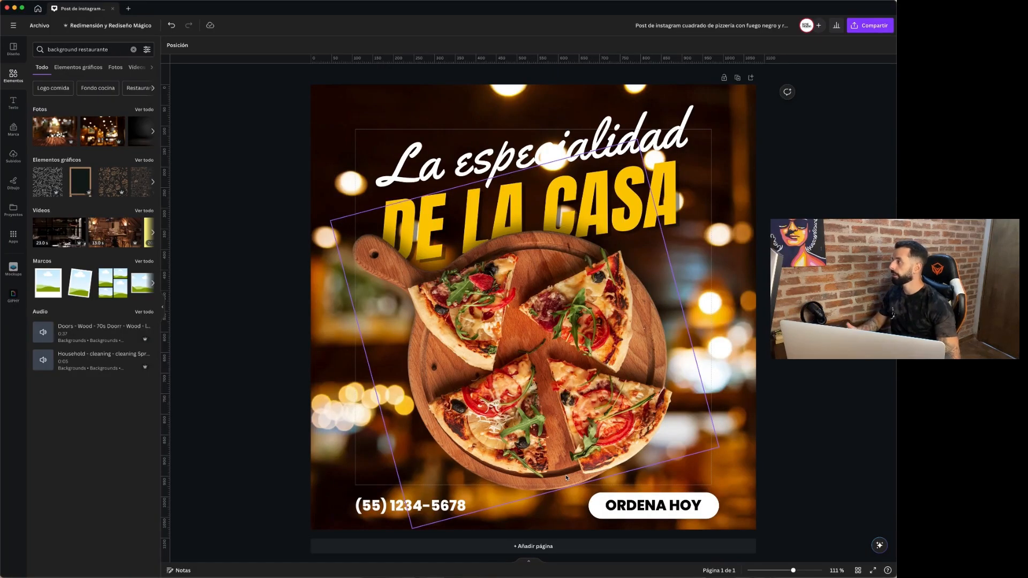
Reposition the restaurant background photo within its crop so its left edge lines up with the page's left edge
click(182, 49)
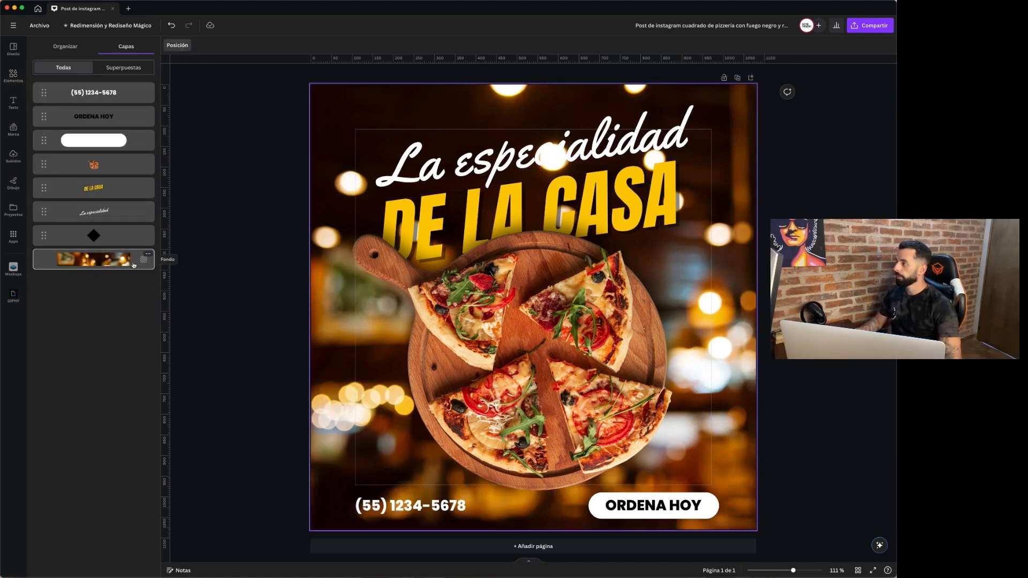
click(323, 122)
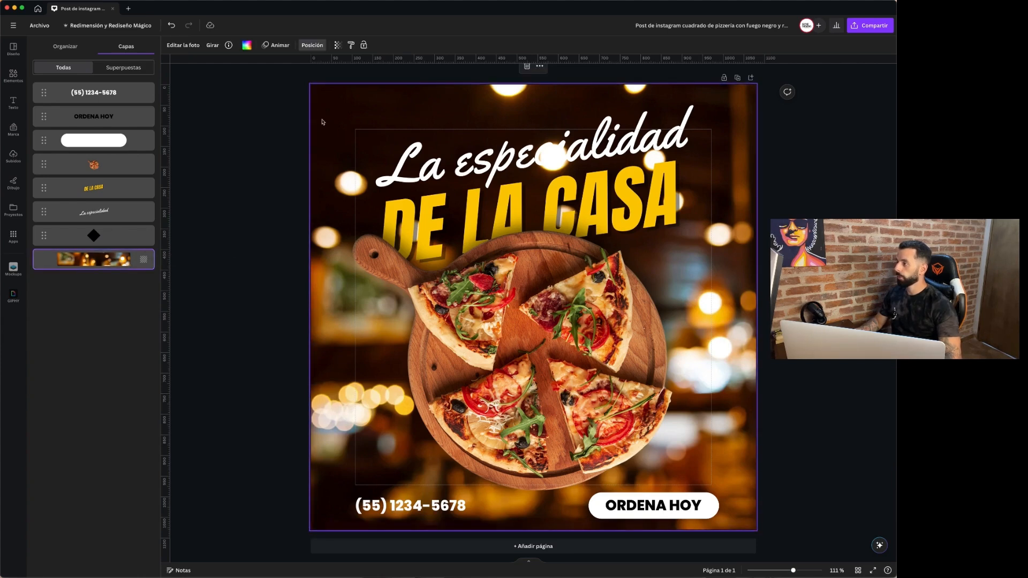
double_click(324, 121)
drag(326, 120, 267, 115)
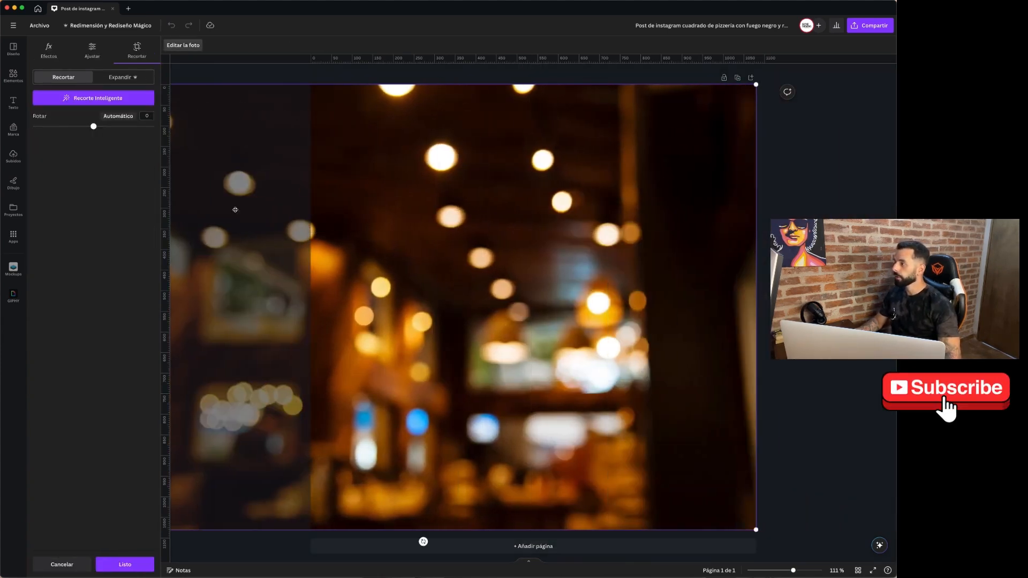
drag(327, 141, 618, 113)
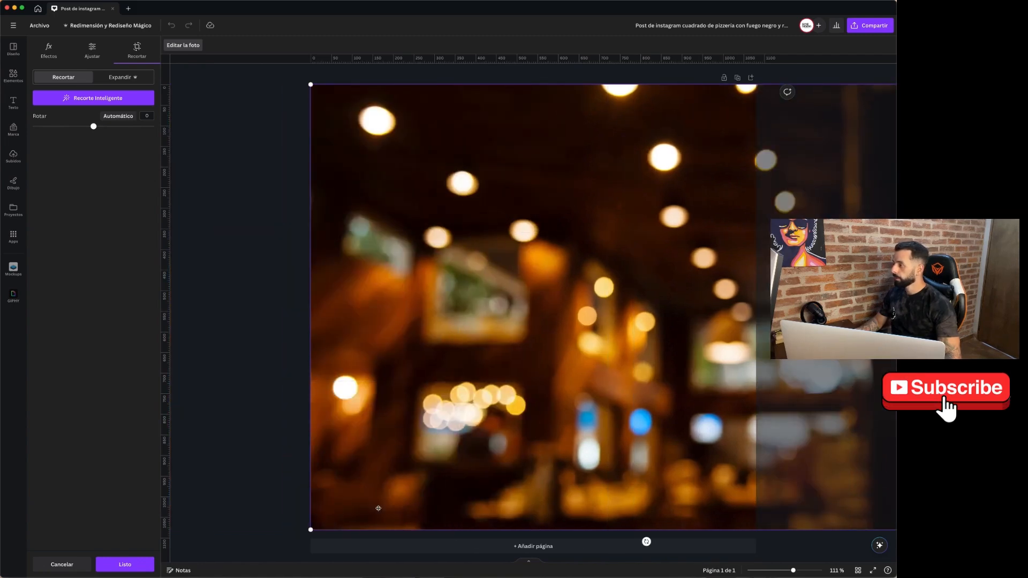
click(124, 564)
Shift the pizza board slightly lower on the page, keeping its horizontal placement
click(586, 326)
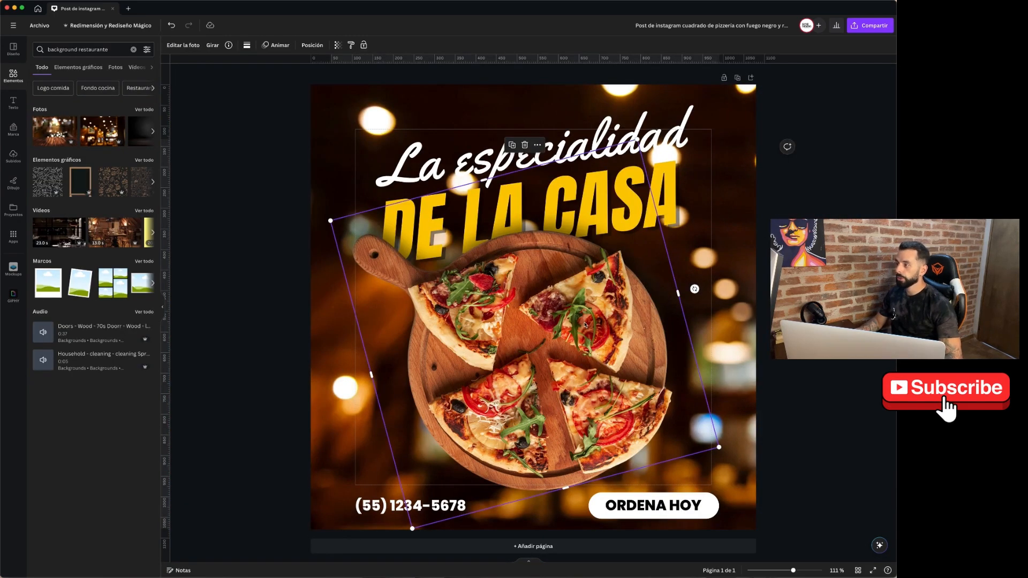
mouse_move(586, 324)
mouse_down()
mouse_move(583, 294)
mouse_move(583, 314)
mouse_up()
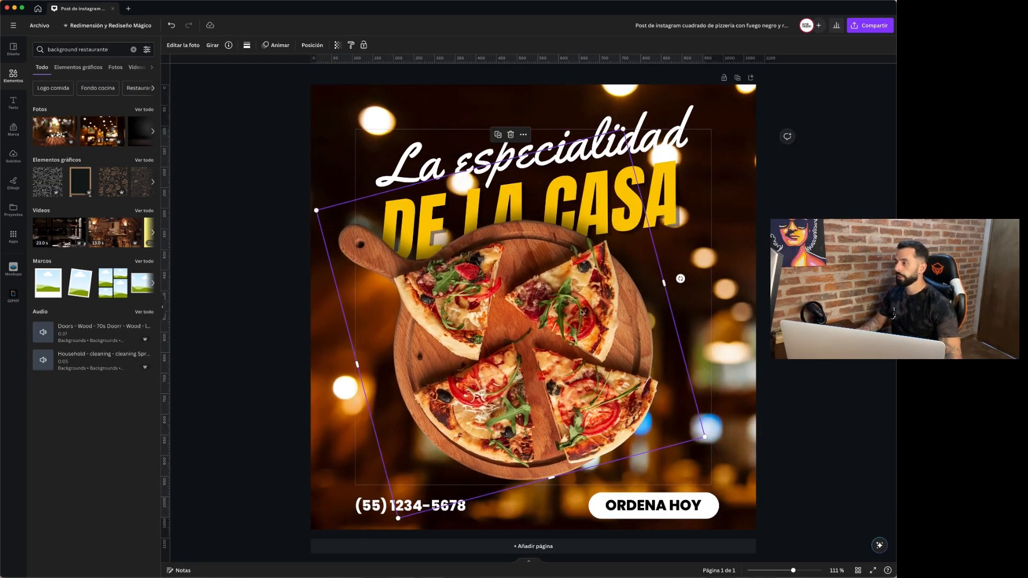
drag(474, 300, 506, 295)
key(ctrl+z)
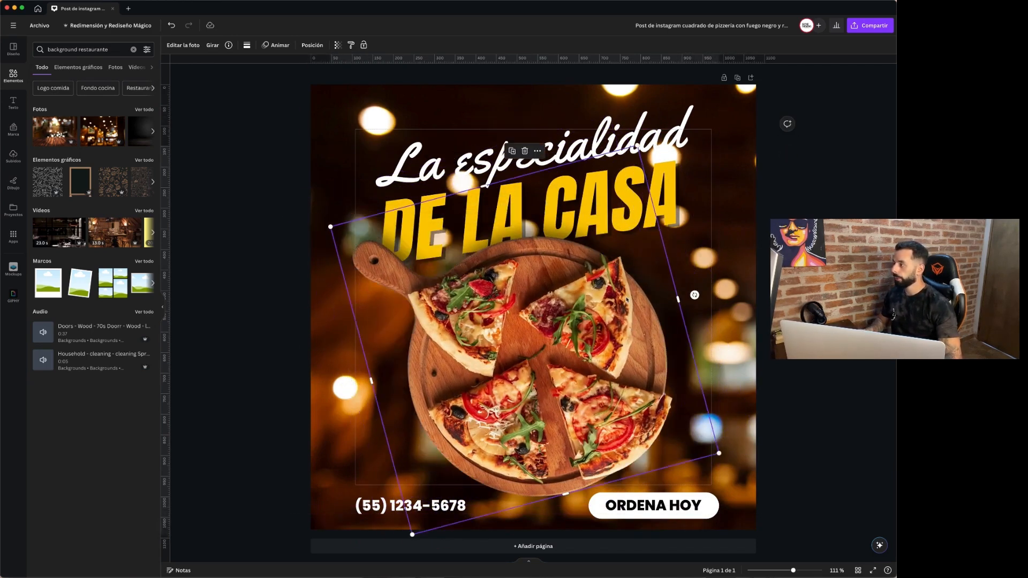
click(270, 272)
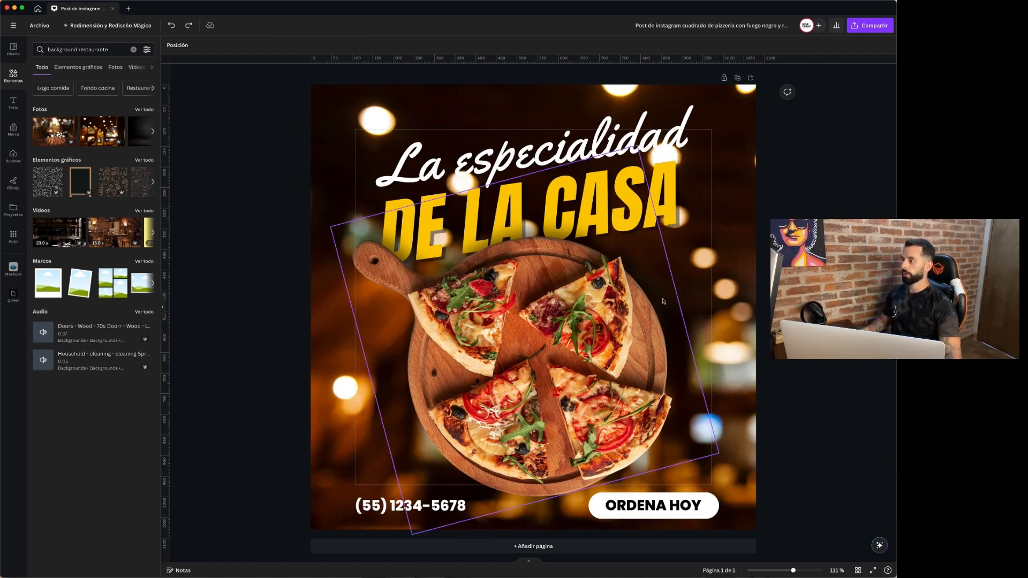
Try the Flotante effect on the "DE LA CASA" text, then apply the Neón effect instead
click(662, 194)
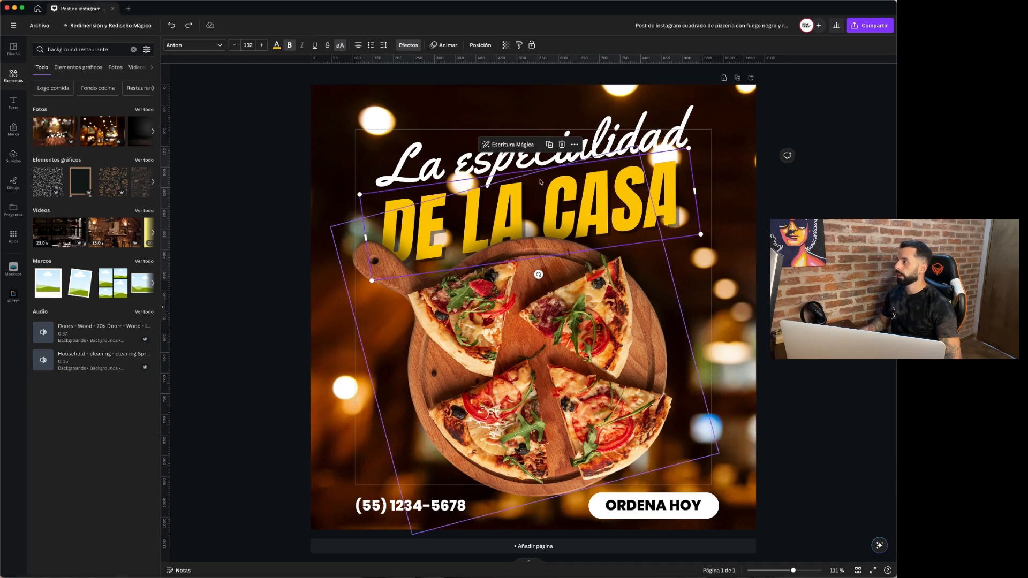
click(409, 45)
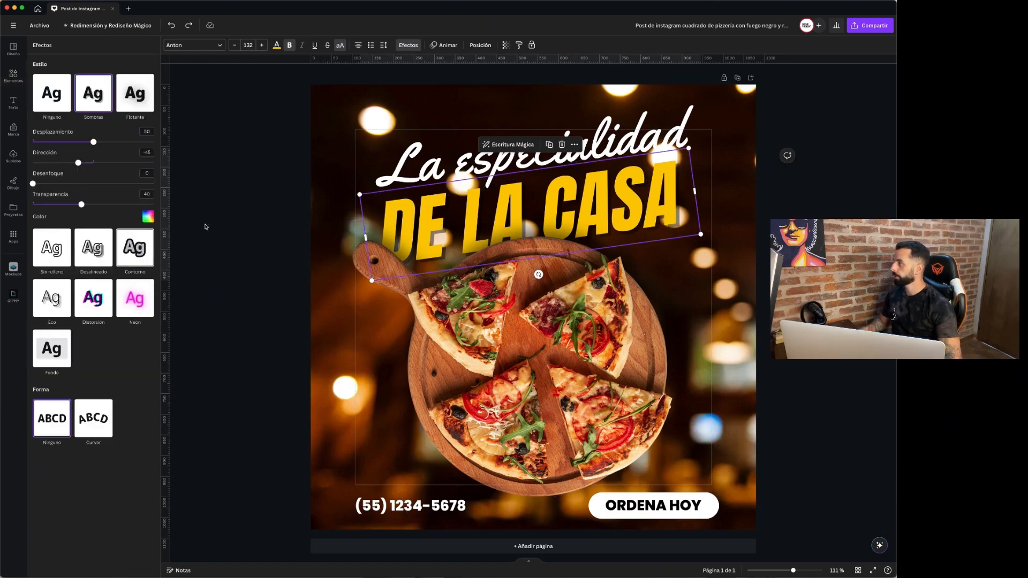
click(134, 94)
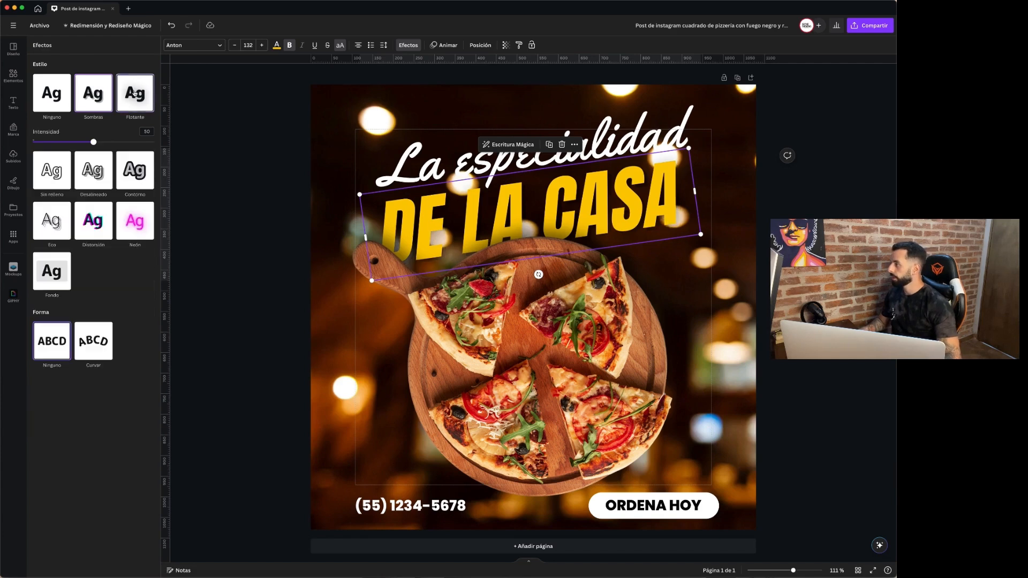
click(138, 213)
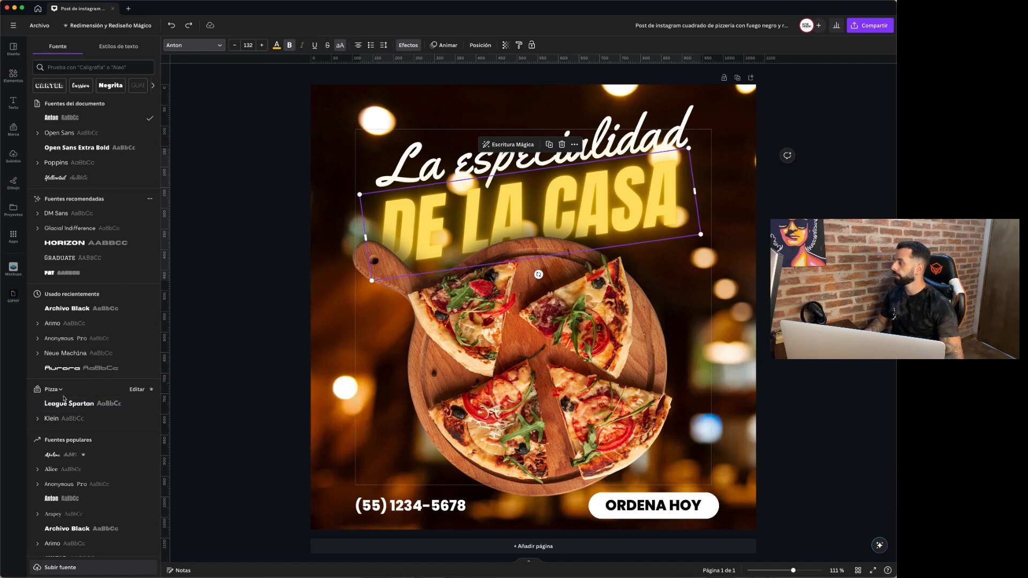
Try League Spartan on "DE LA CASA", then set its font to Klein from the Pizza brand fonts
scroll(85, 390, down, 1)
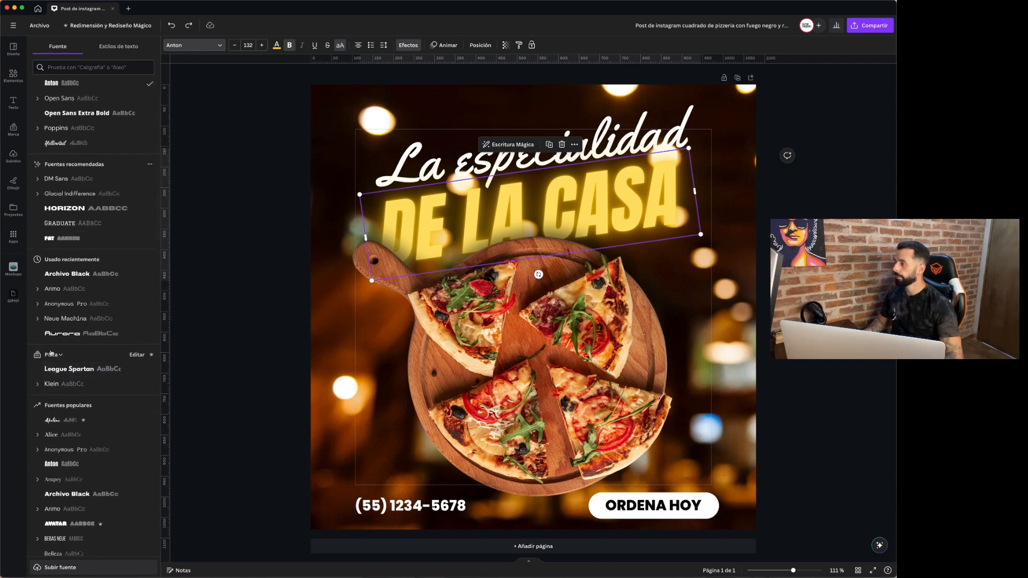
click(70, 369)
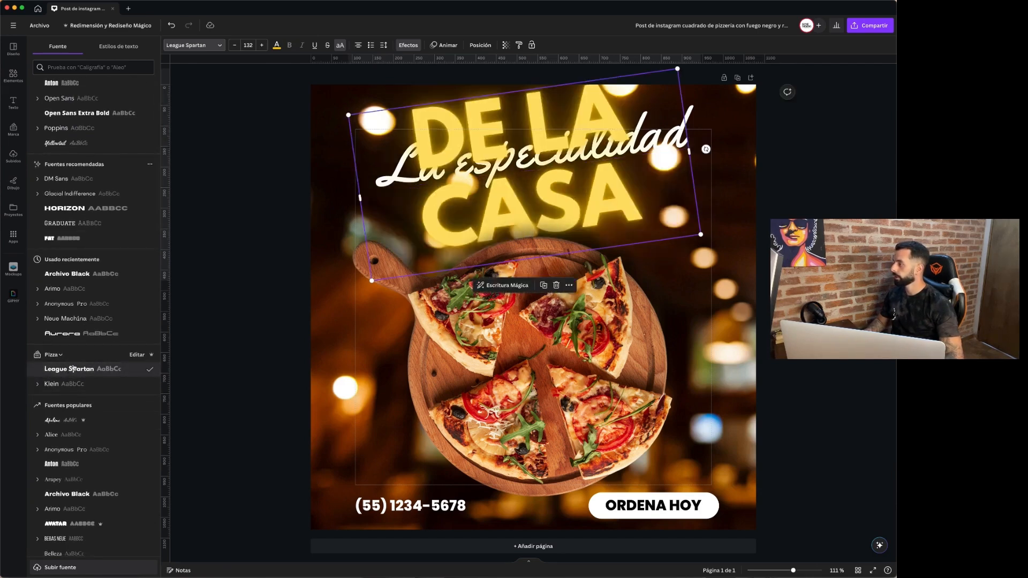
click(64, 385)
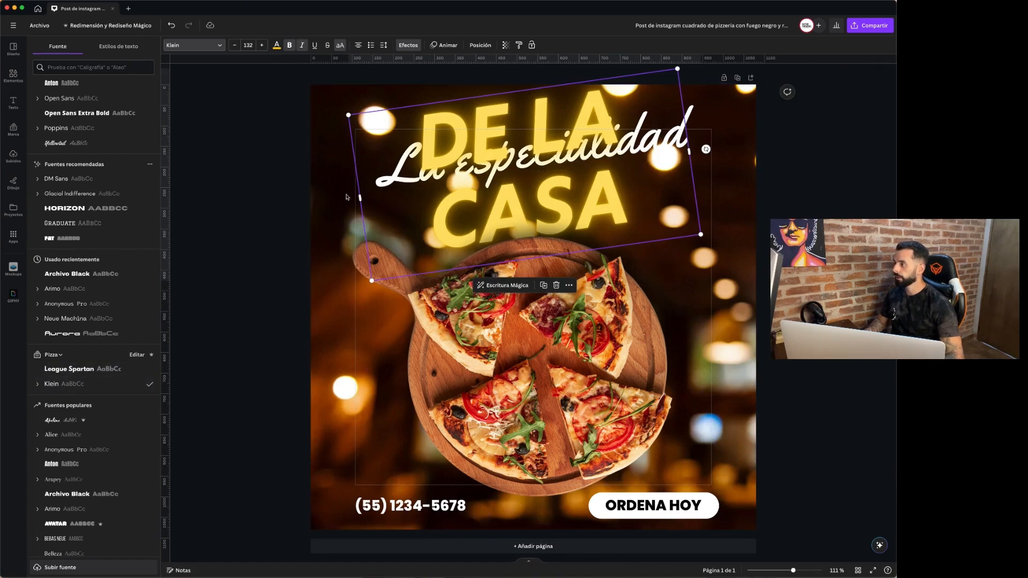
Fit "DE LA CASA" on one line at size 113 and place it between "La especialidad" and the pizza board
drag(356, 195, 309, 205)
mouse_move(690, 150)
mouse_down()
mouse_move(792, 120)
mouse_move(741, 123)
mouse_move(710, 160)
mouse_move(684, 164)
mouse_up()
click(280, 196)
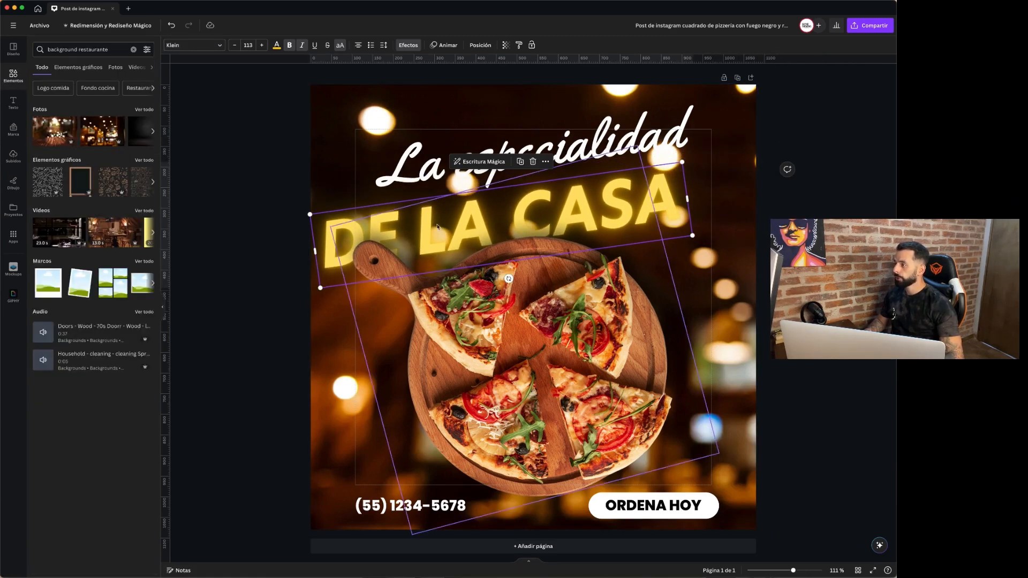
drag(436, 224, 465, 212)
click(268, 239)
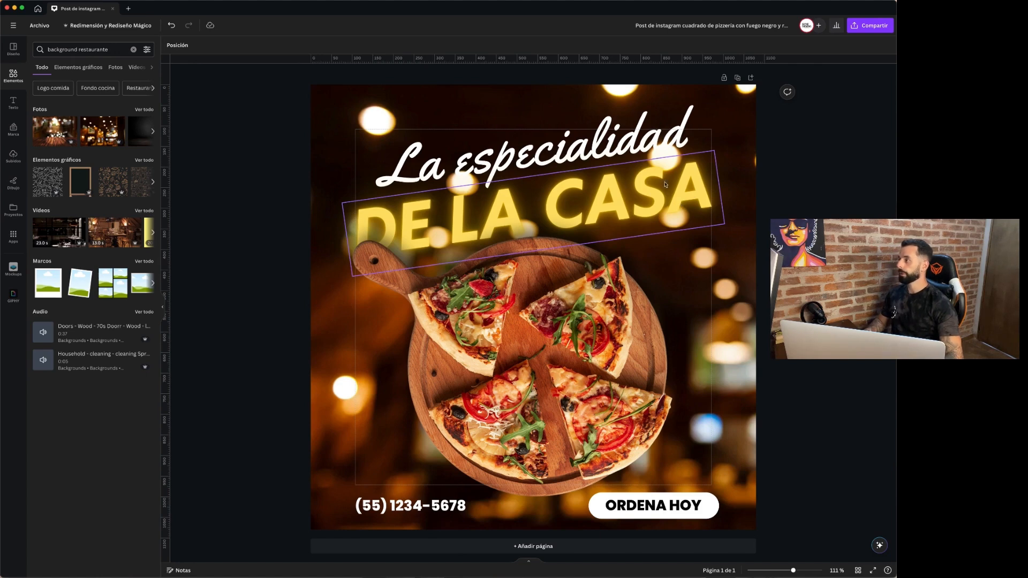
Change the "La especialidad" font to Poppins, scale it to size 73.8 and nudge it slightly left above "DE LA CASA"
click(647, 140)
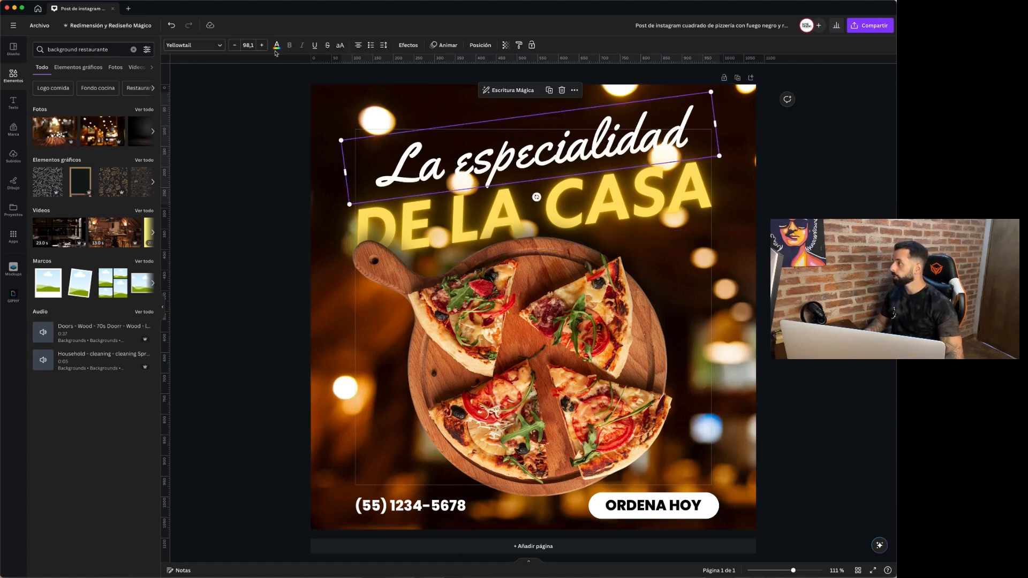
click(220, 46)
click(57, 128)
drag(252, 153, 349, 149)
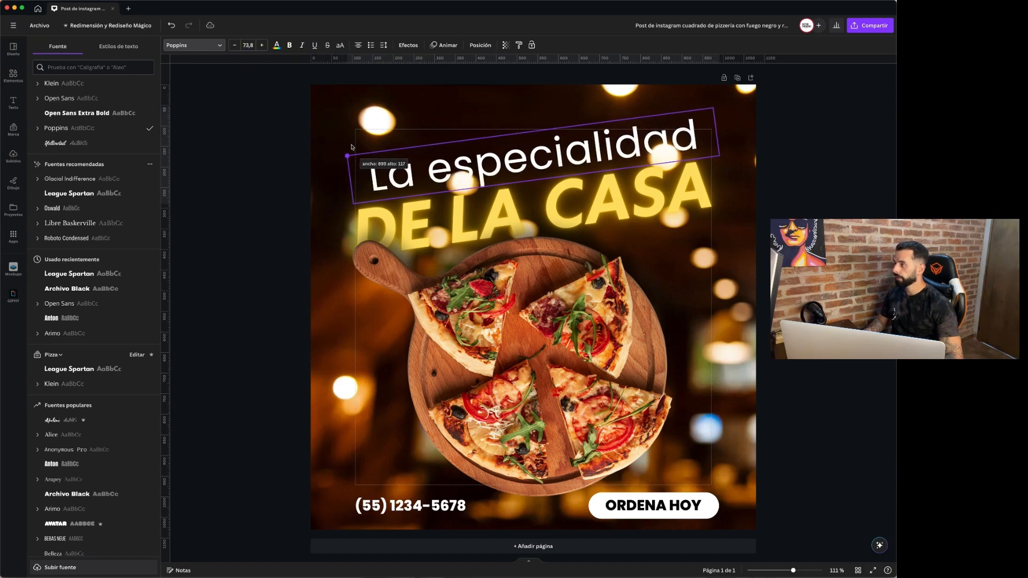
click(261, 166)
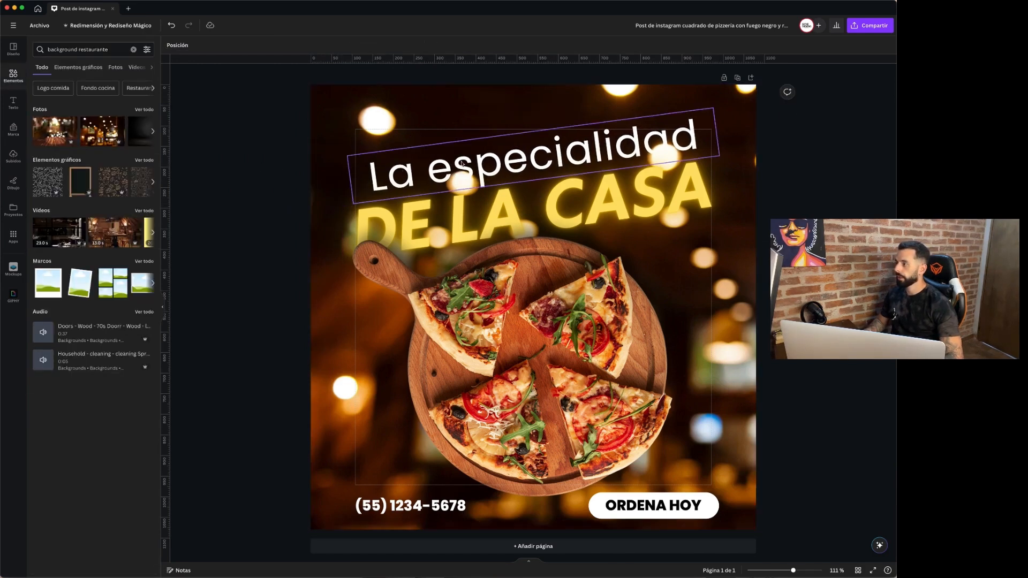
drag(461, 163, 456, 164)
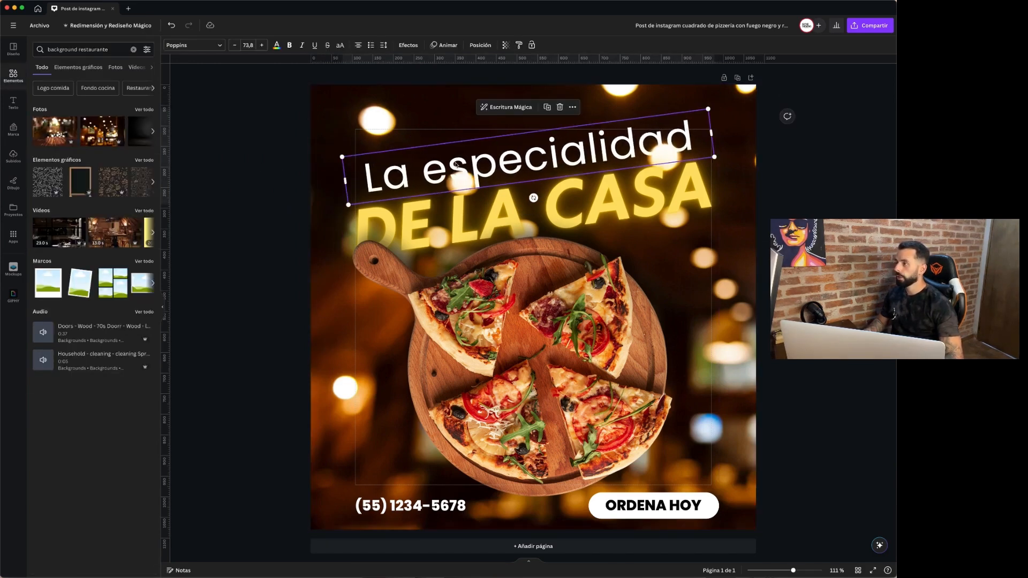
click(257, 160)
Apply the Flotante effect with intensity 50 to the "La especialidad" text
click(608, 149)
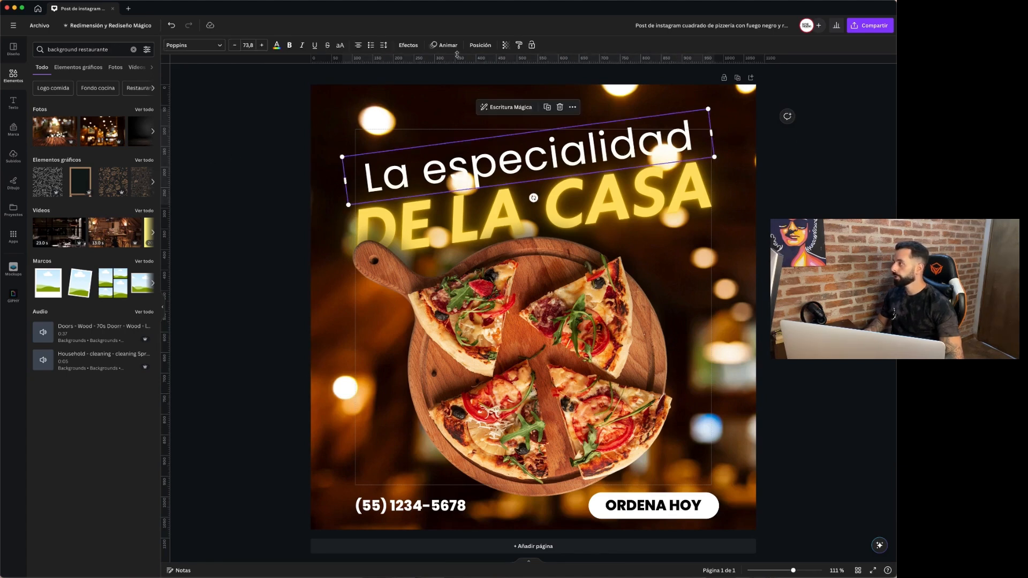
click(408, 45)
click(135, 93)
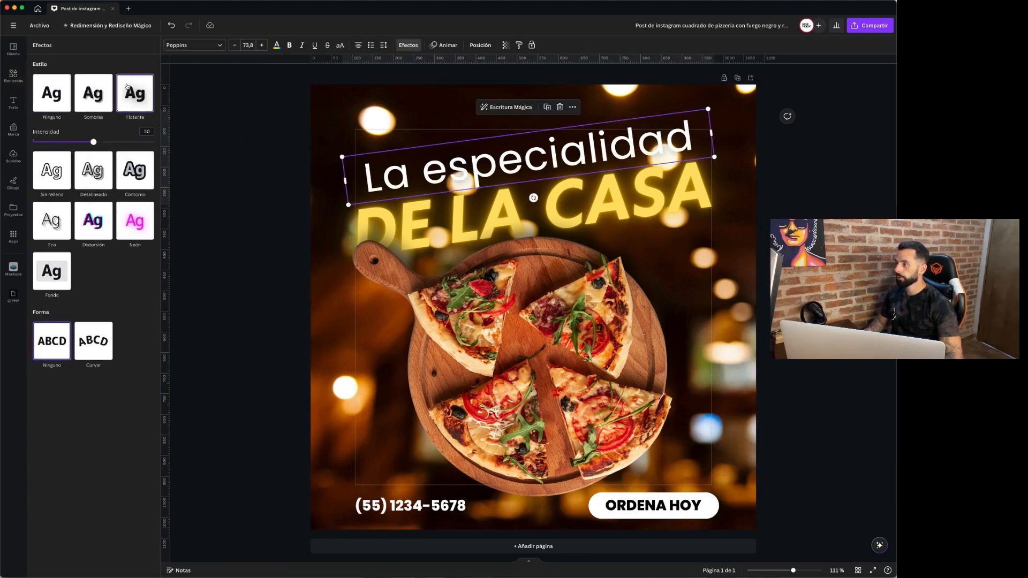
click(800, 212)
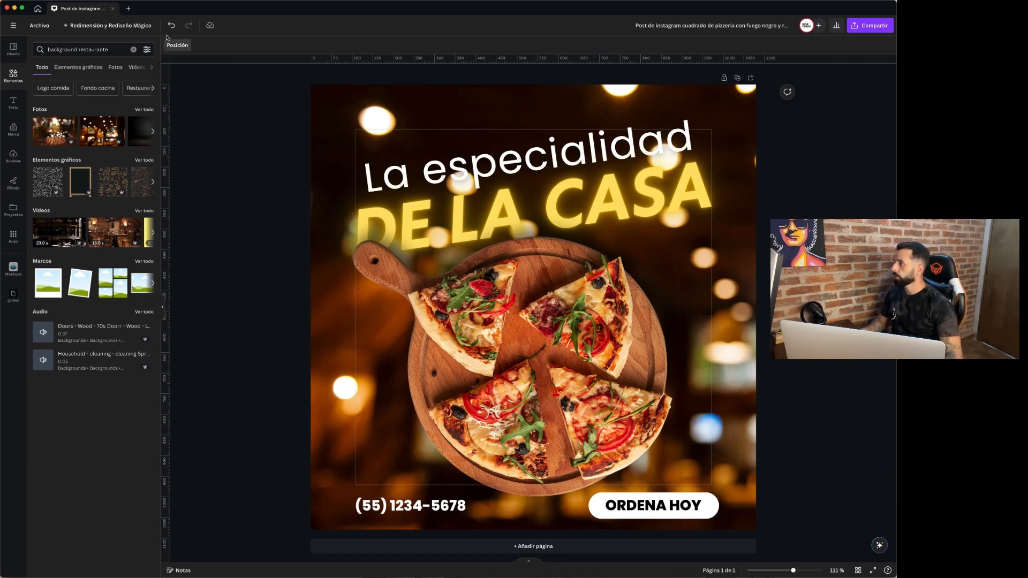
Examine the full and overlapping layer lists, plus the ordering, alignment and advanced position options for the pizza image
click(180, 46)
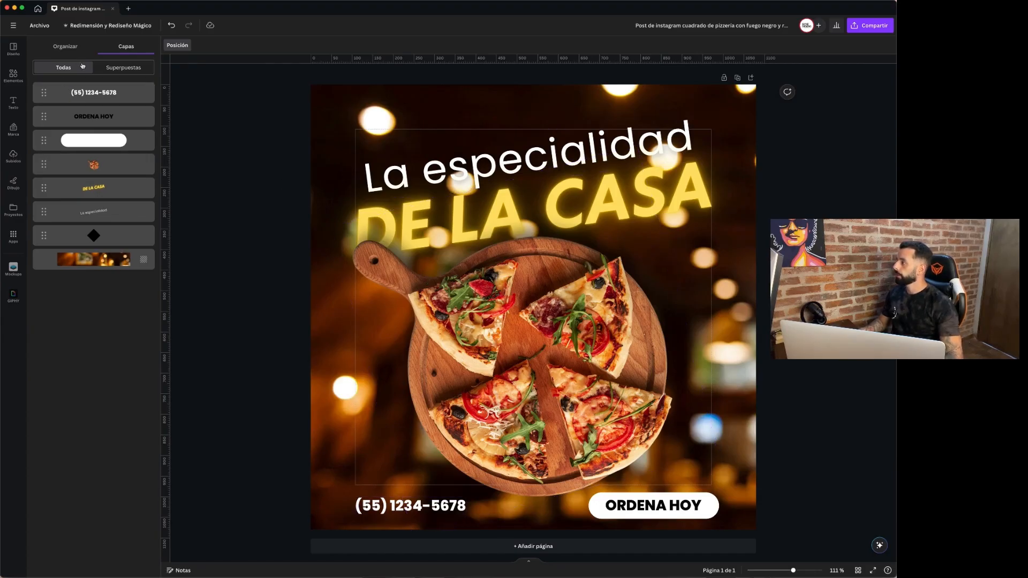
click(124, 68)
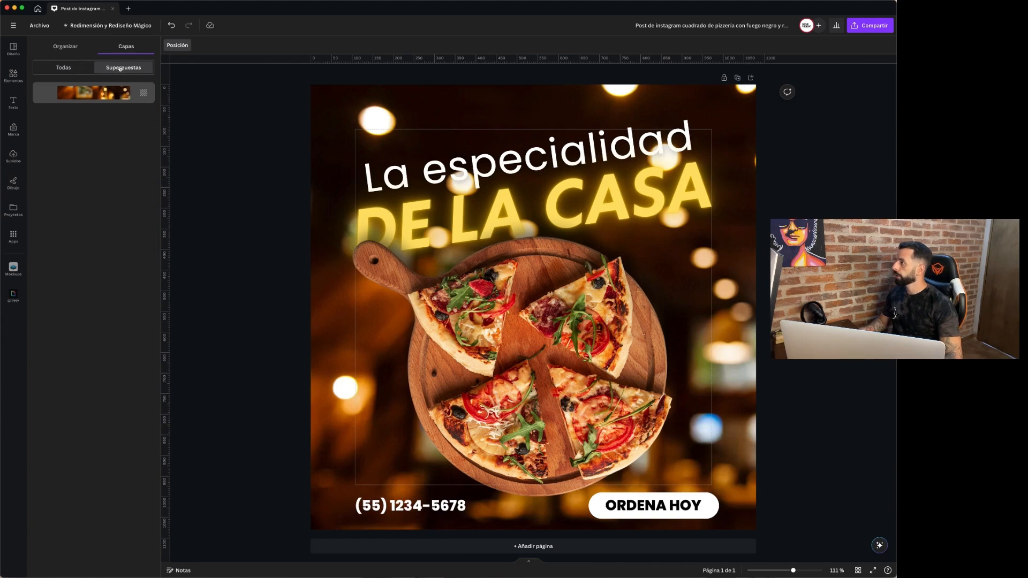
click(63, 68)
click(64, 47)
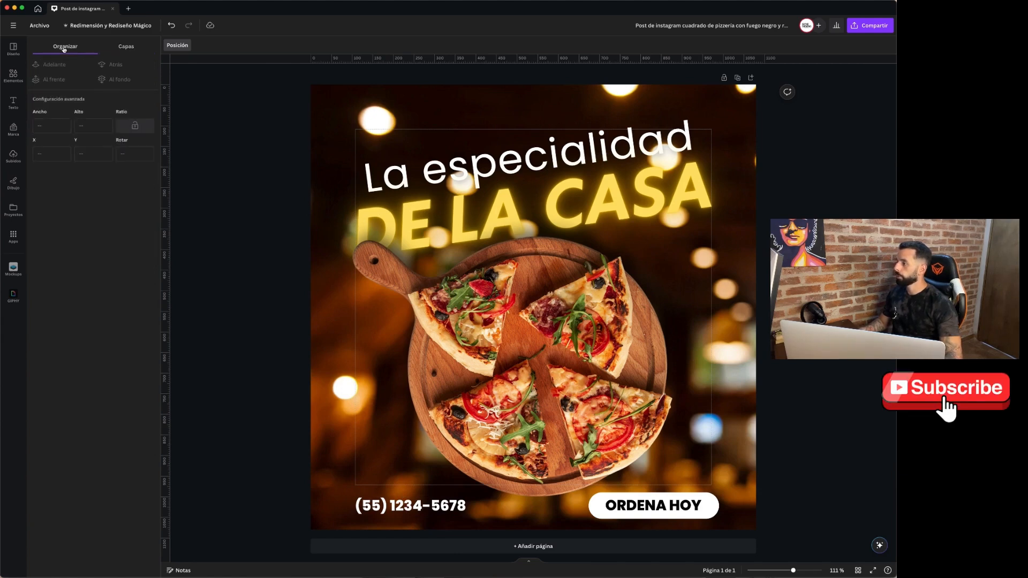
click(533, 272)
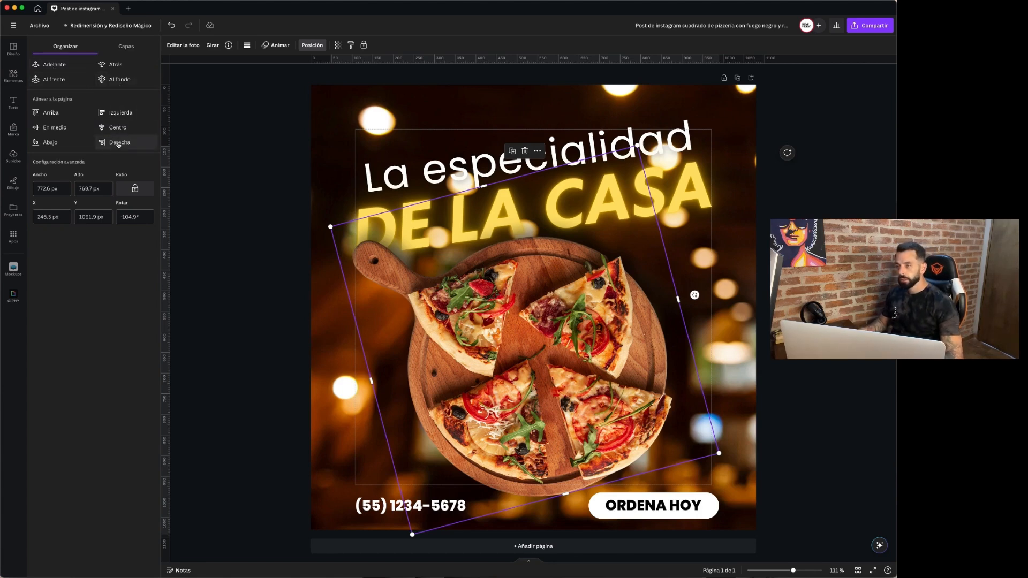
click(797, 204)
click(796, 204)
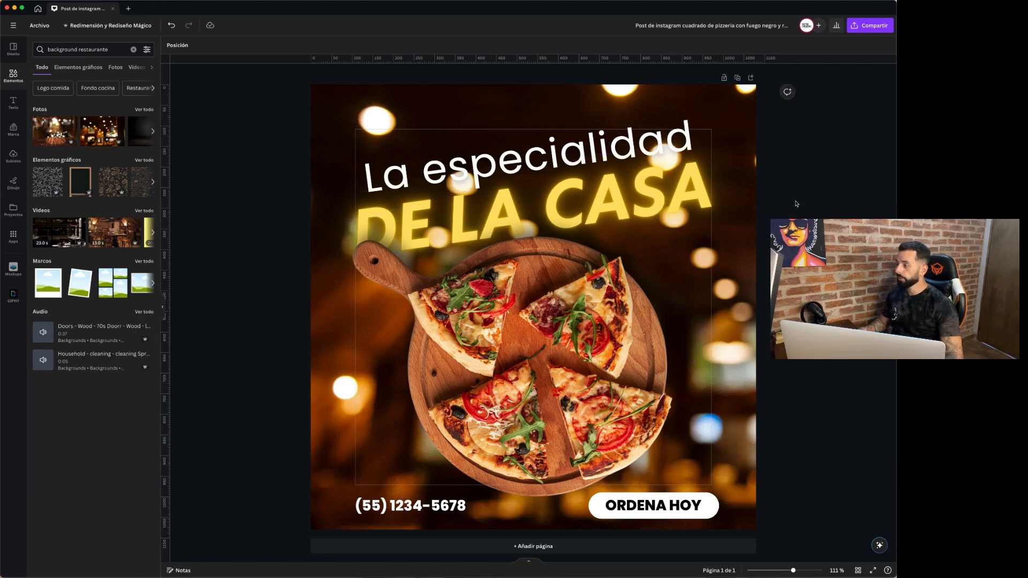